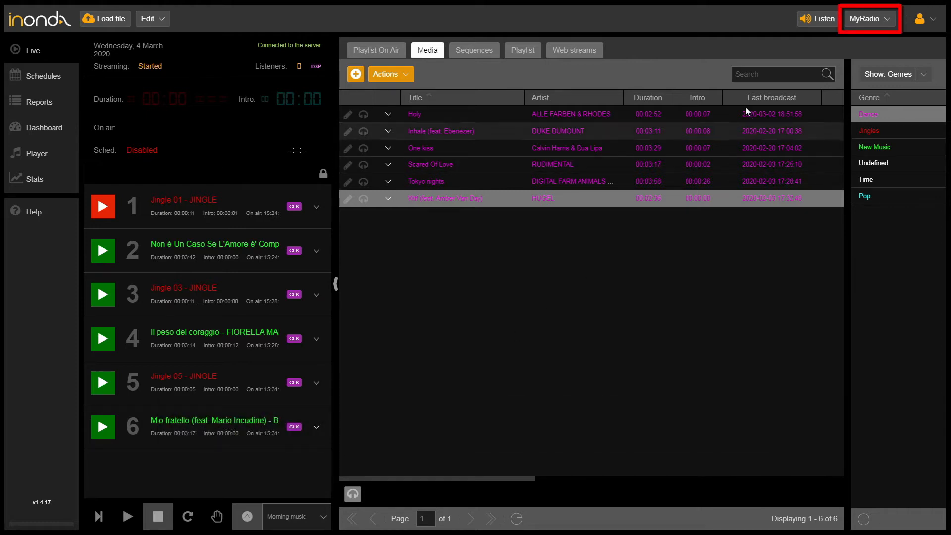
After checking the station list, open Edit > Tools > Copy or update library and tick Radio Cabeza.
left_click(890, 25)
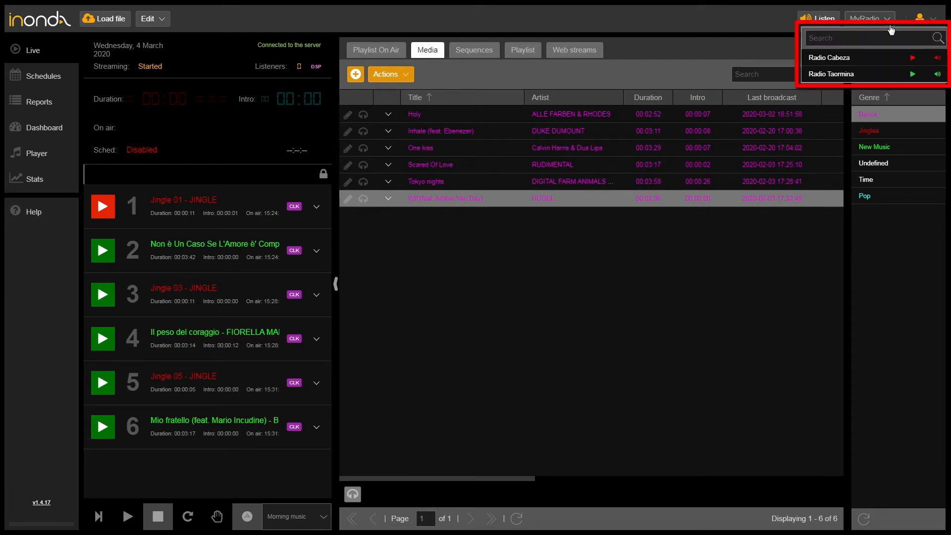
left_click(516, 358)
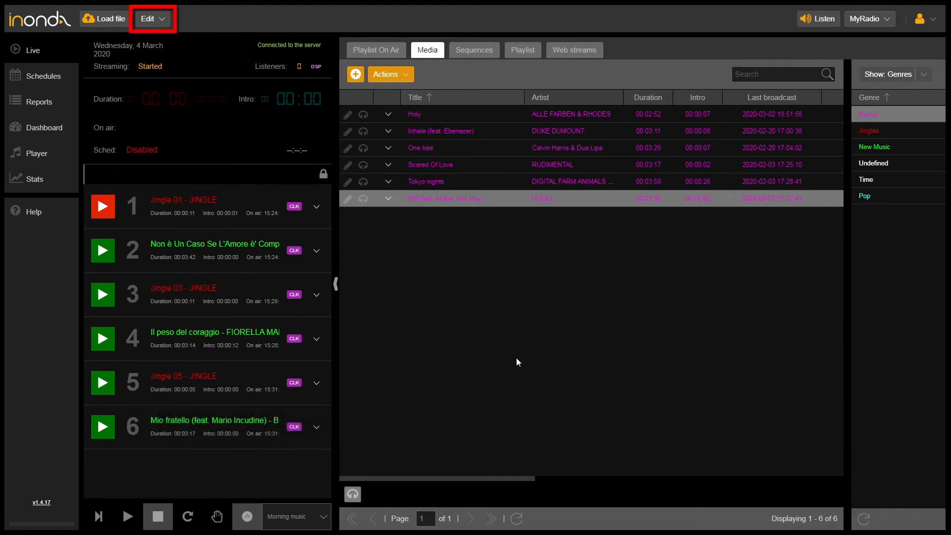
left_click(166, 23)
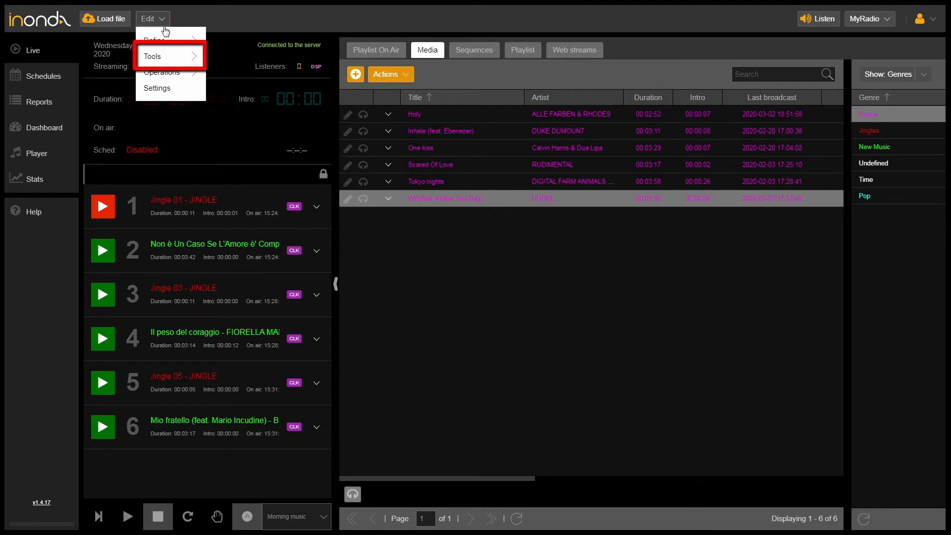
left_click(175, 56)
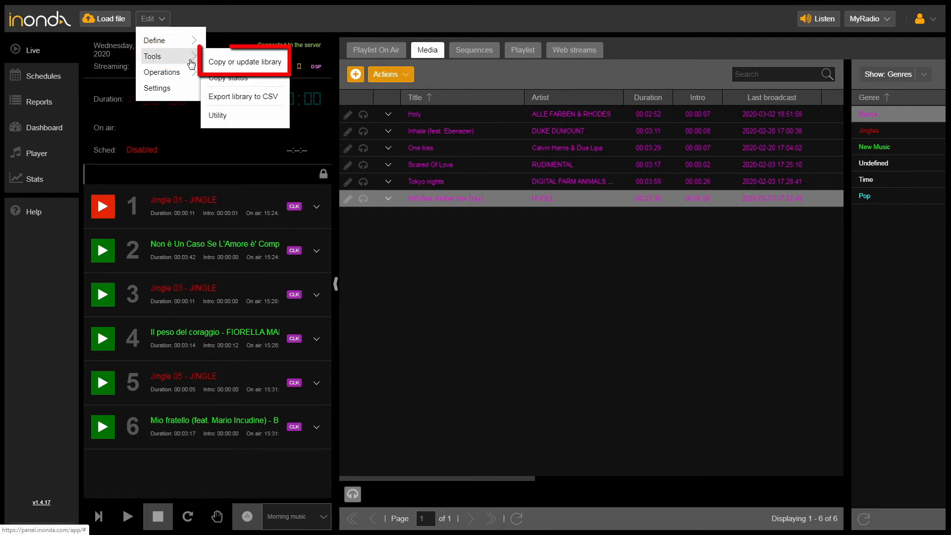
left_click(273, 68)
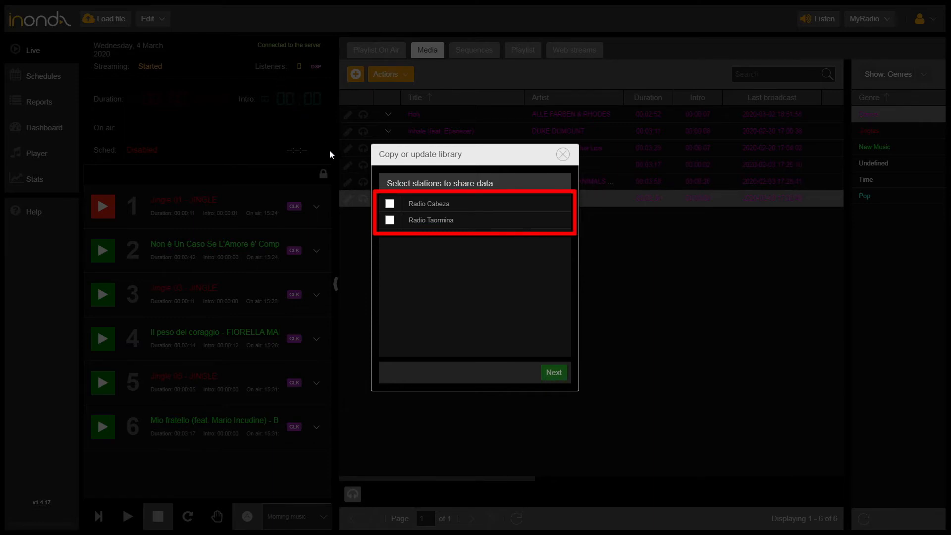
left_click(390, 204)
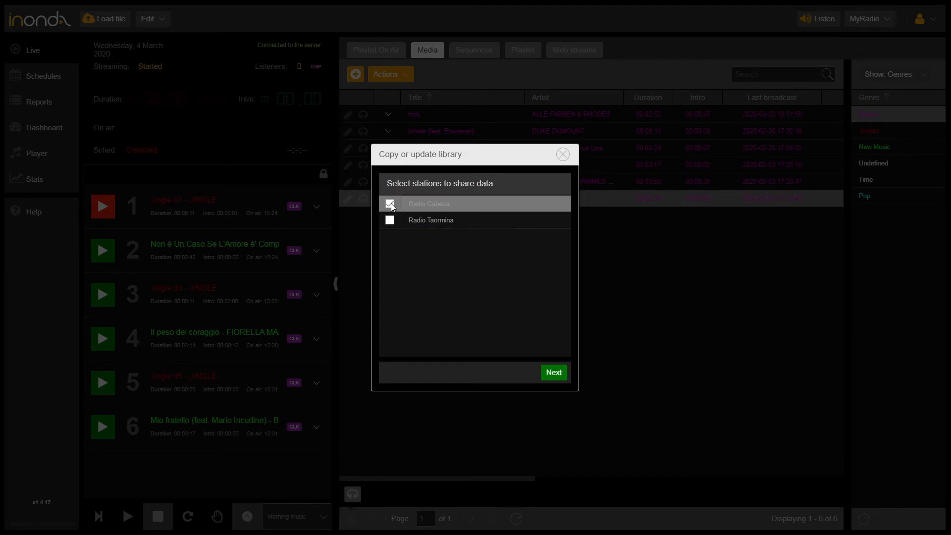
Copy the MyRadio library to Radio Cabeza with Separation unticked, confirming and dismissing the notice.
left_click(554, 374)
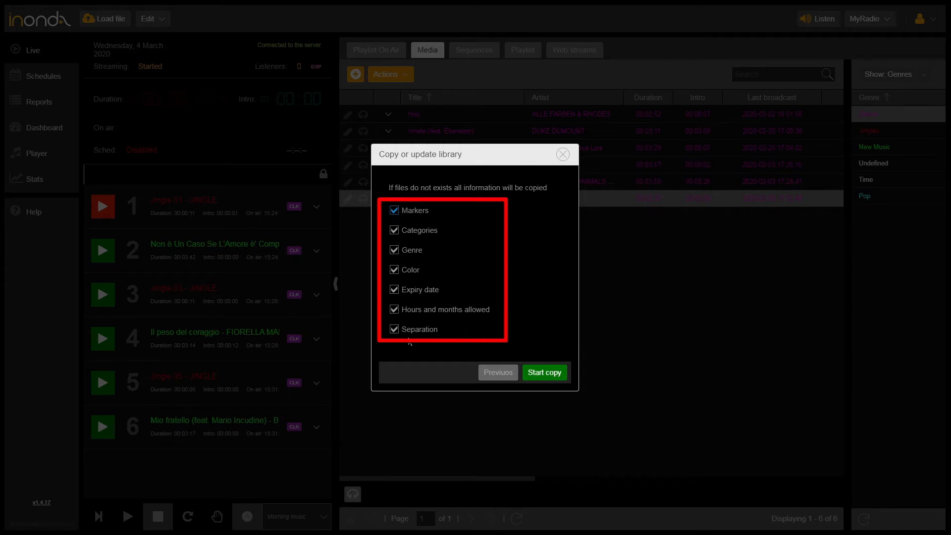
left_click(395, 329)
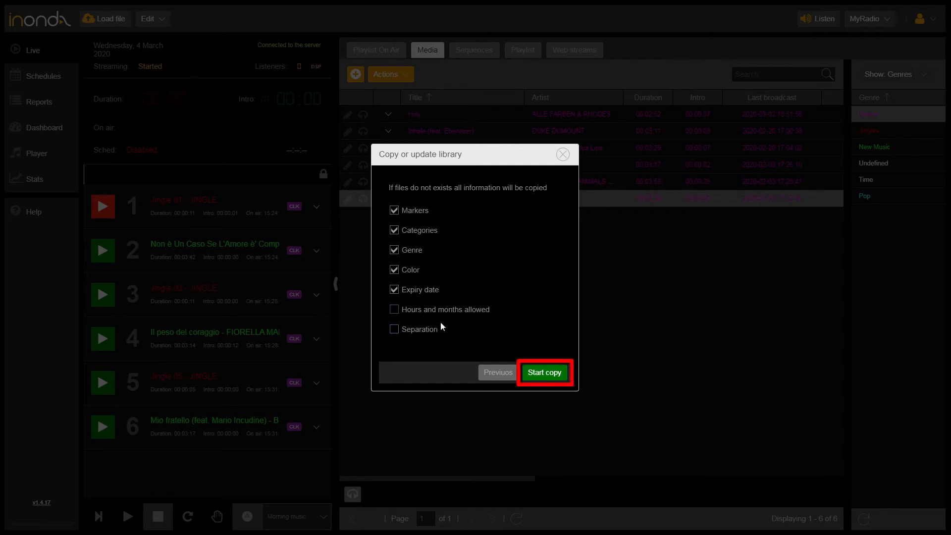
left_click(553, 377)
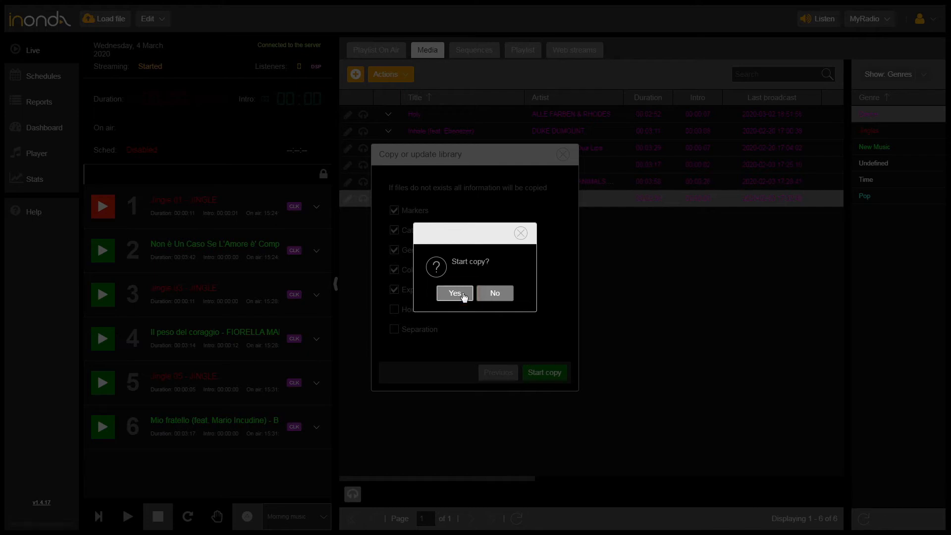
left_click(462, 295)
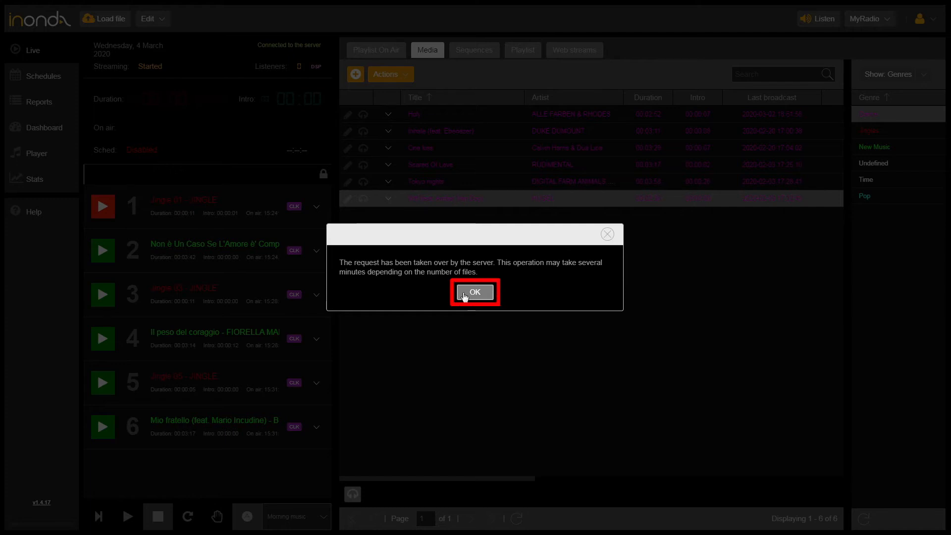
left_click(475, 292)
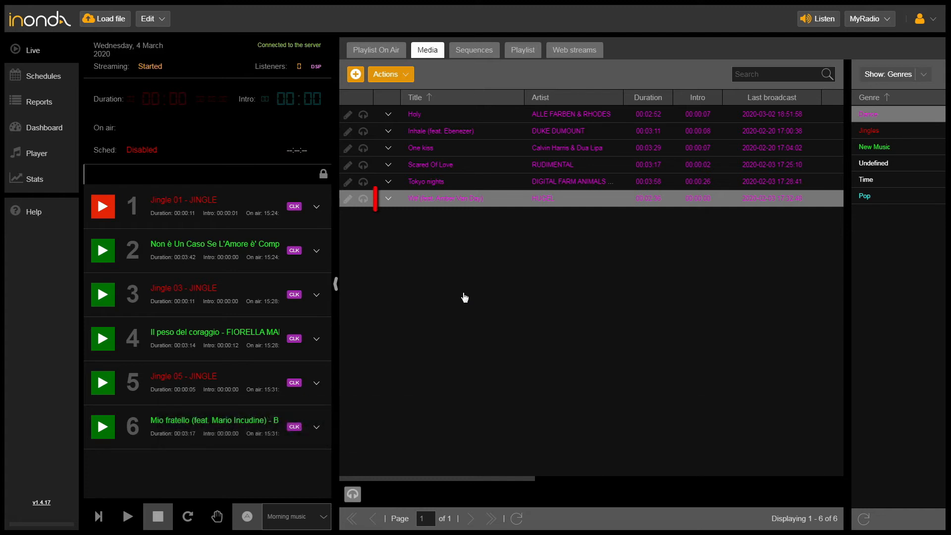
left_click(388, 200)
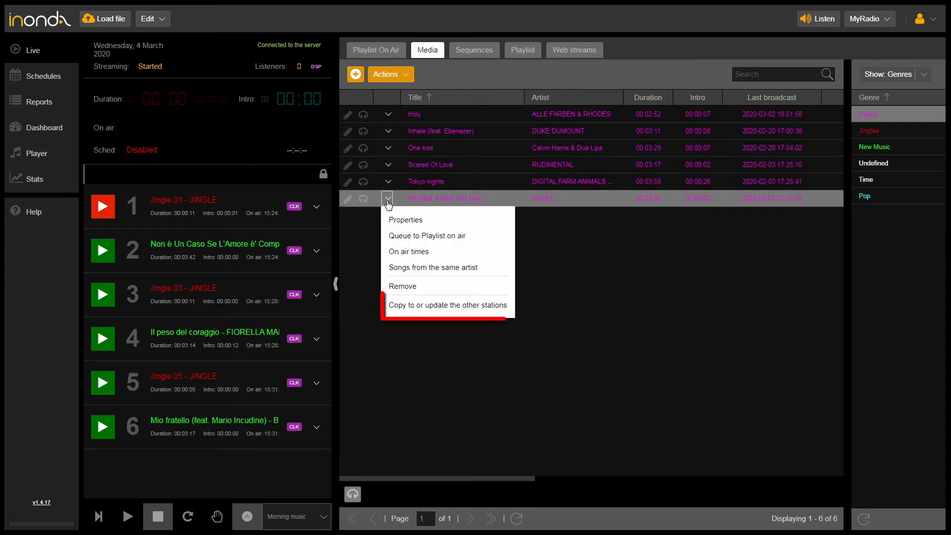
left_click(415, 305)
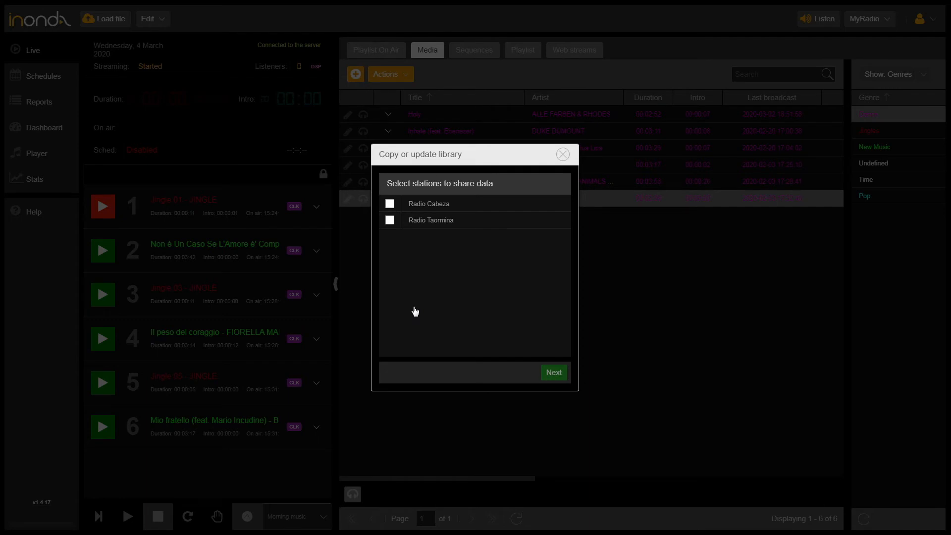
left_click(562, 154)
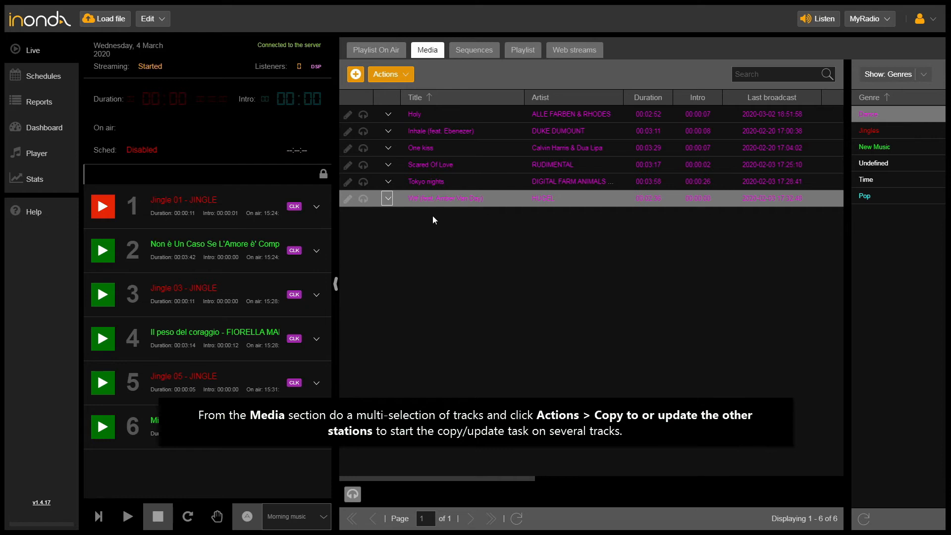
left_click(429, 165, "shift")
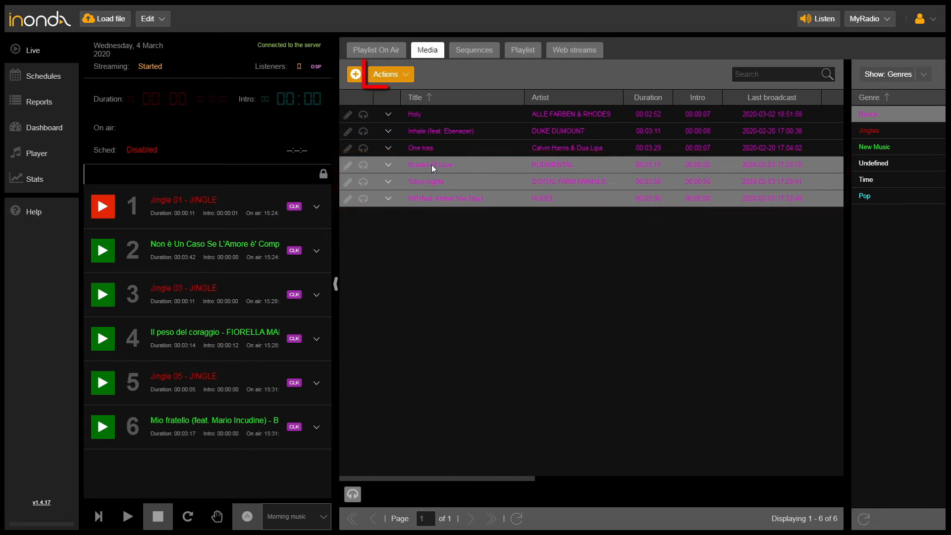
left_click(405, 82)
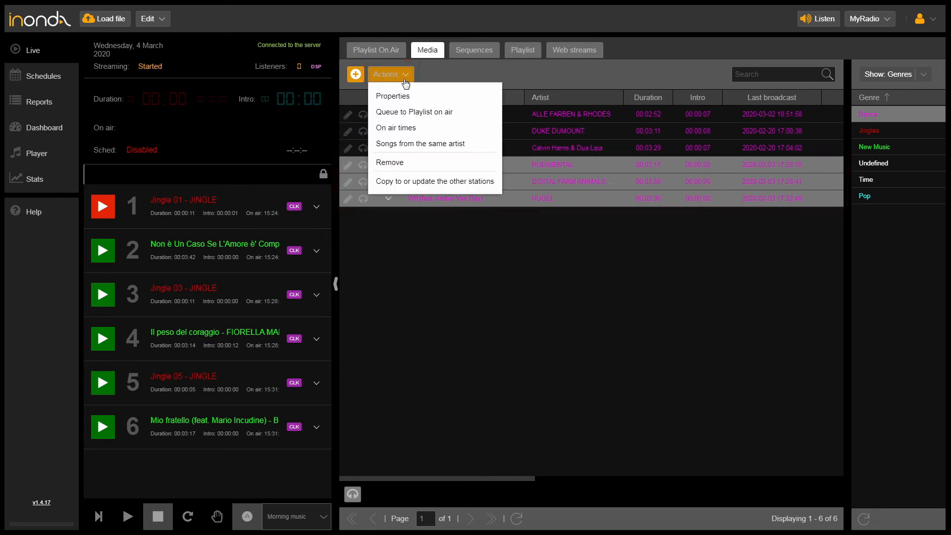
left_click(416, 183)
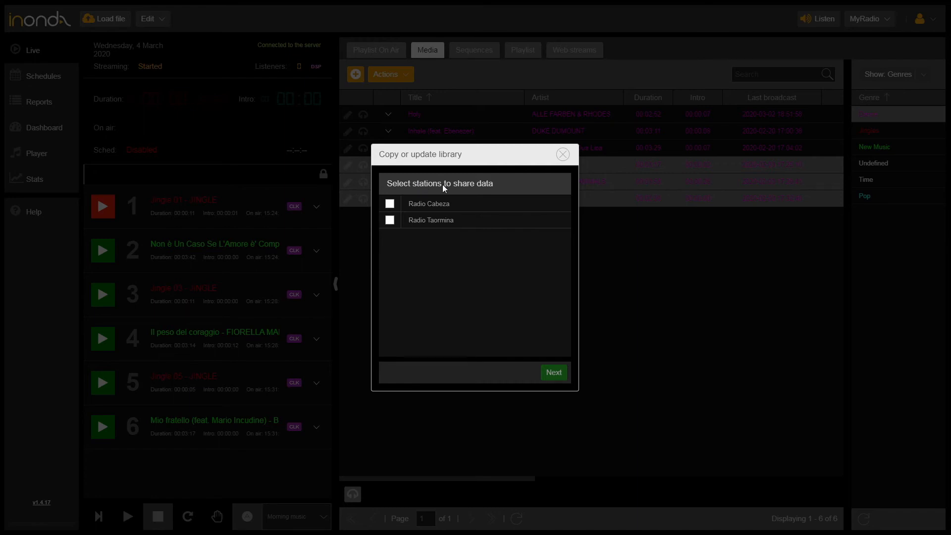
left_click(563, 155)
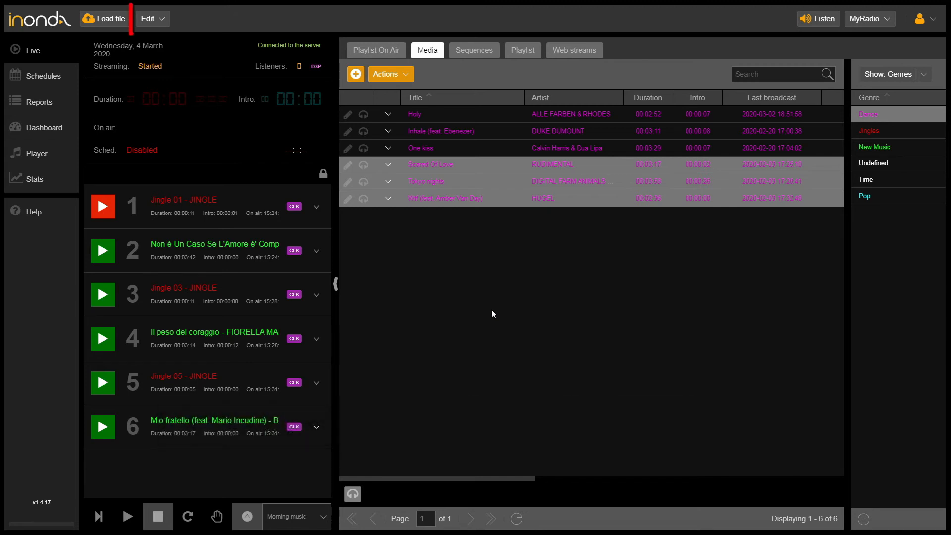
Review the Copy status showing the library and file copies to Radio Cabeza finished, then close it.
left_click(165, 25)
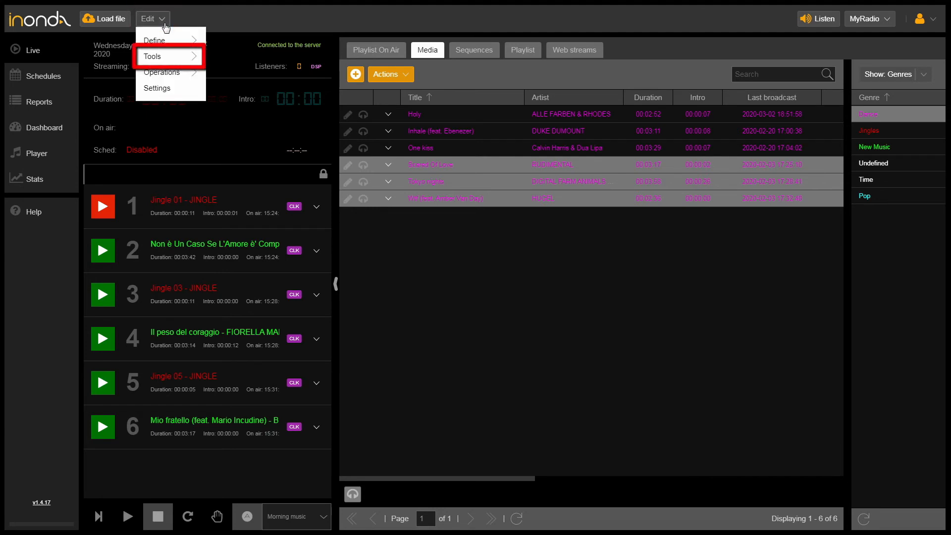
mouse_move(171, 61)
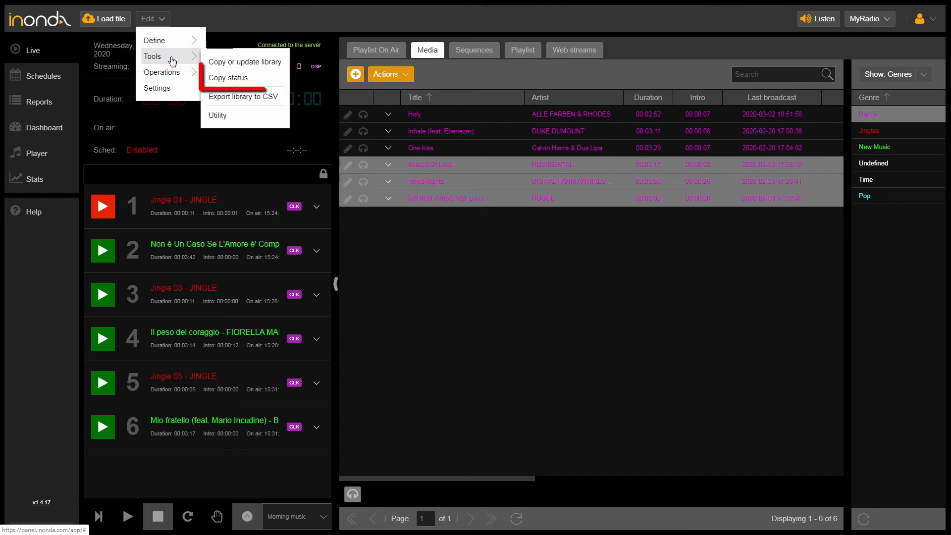
left_click(270, 88)
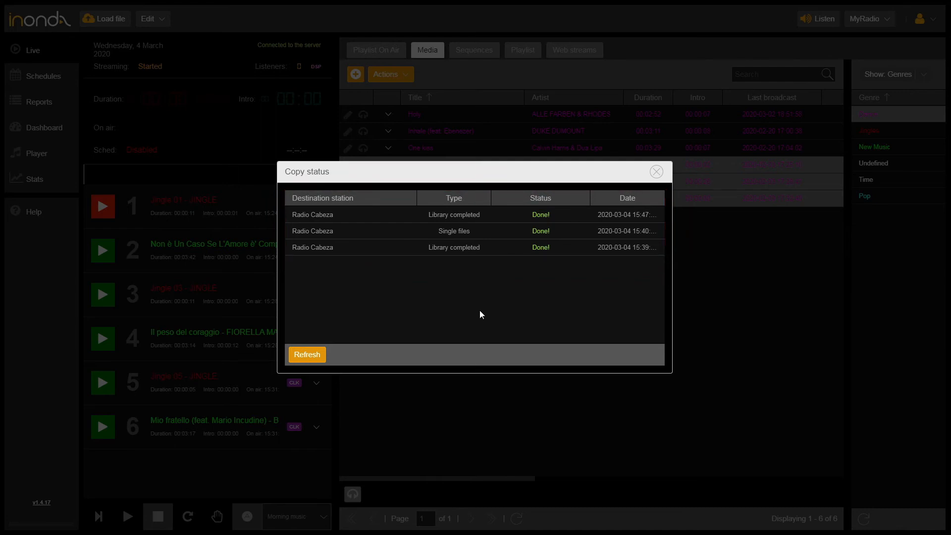
left_click(656, 172)
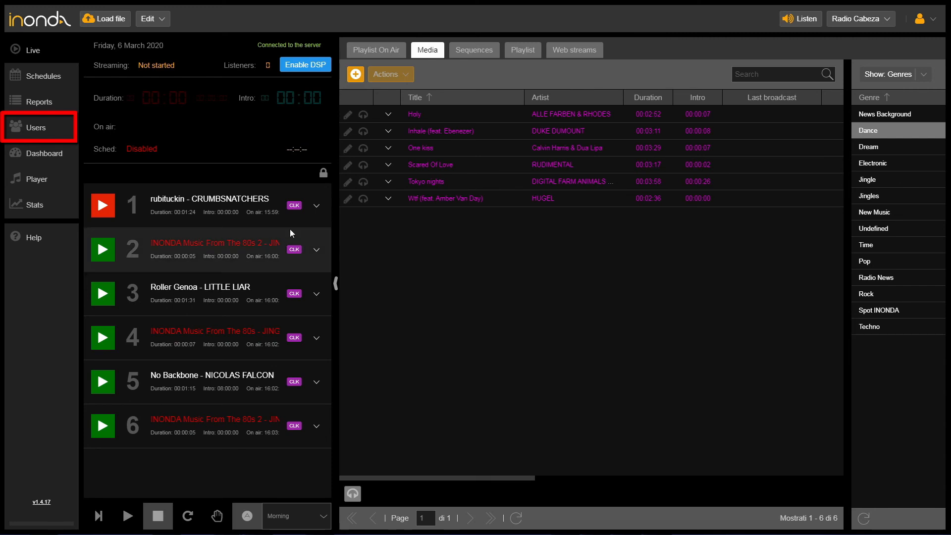
Go to Radio Cabeza's Users management page.
left_click(62, 136)
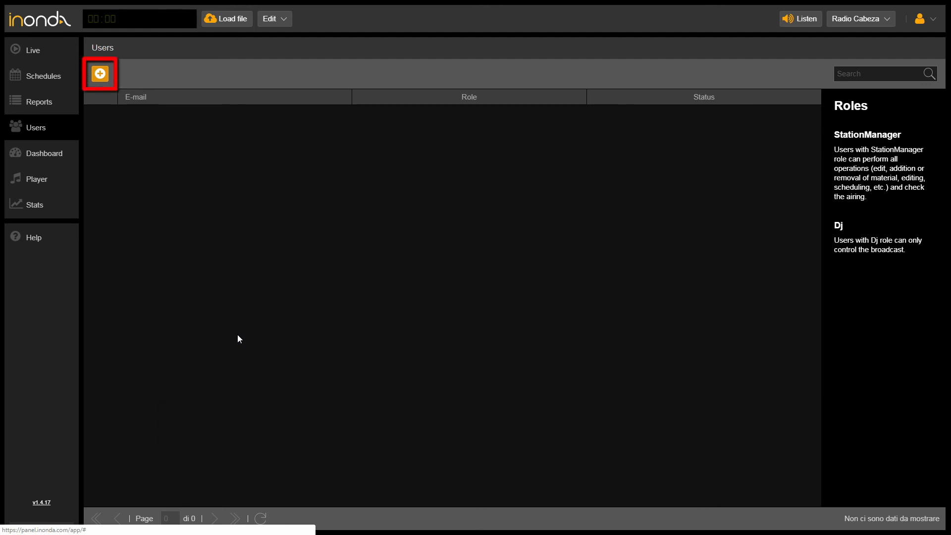
Invite the station manager by e-mail with the StationManager role.
left_click(97, 75)
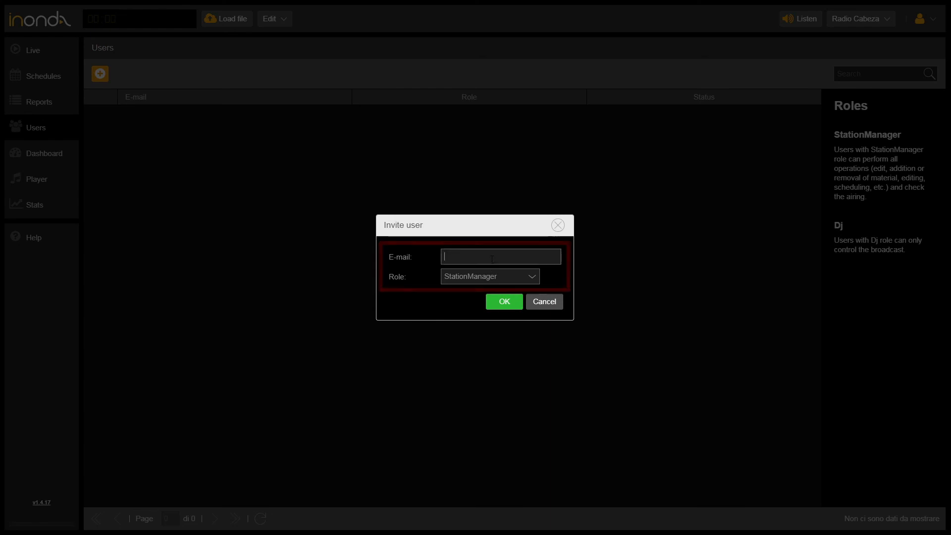
left_click(477, 256)
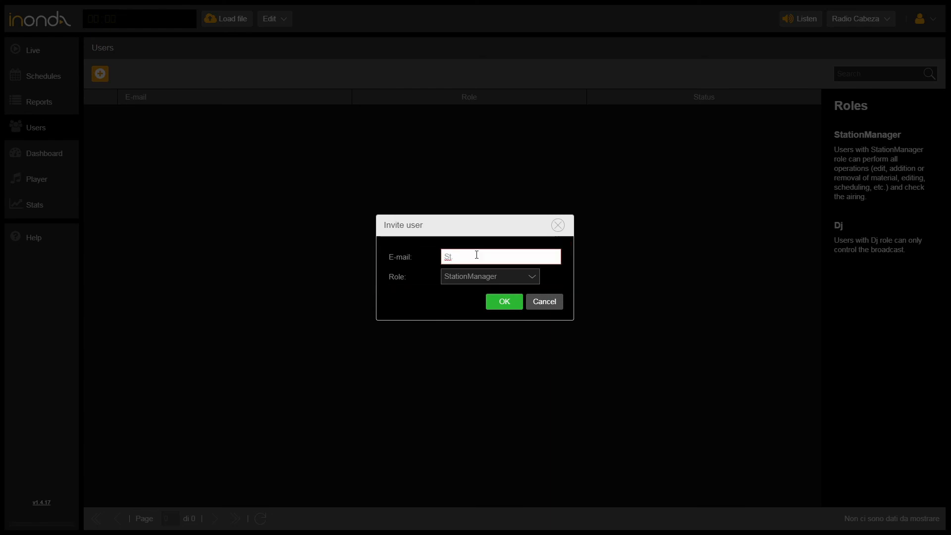
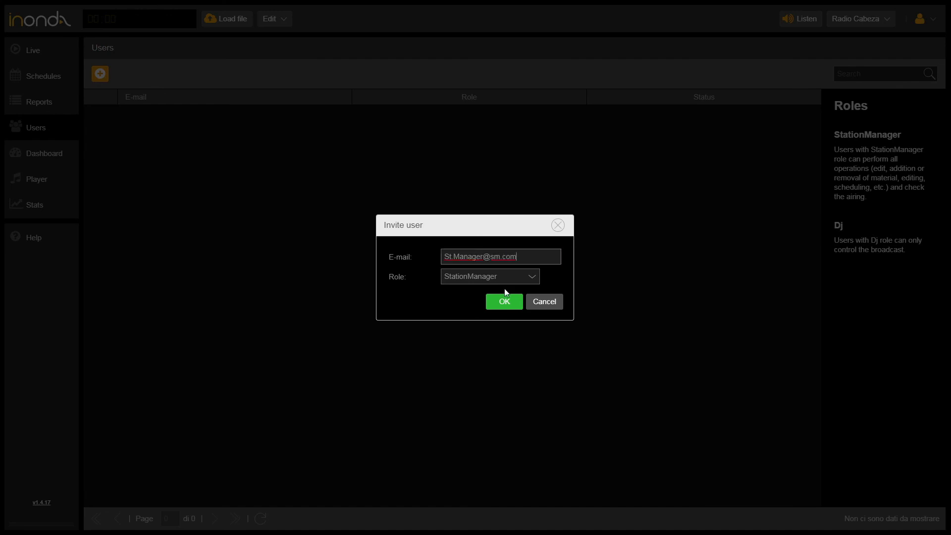
left_click(530, 278)
left_click(531, 294)
left_click(512, 304)
left_click(489, 293)
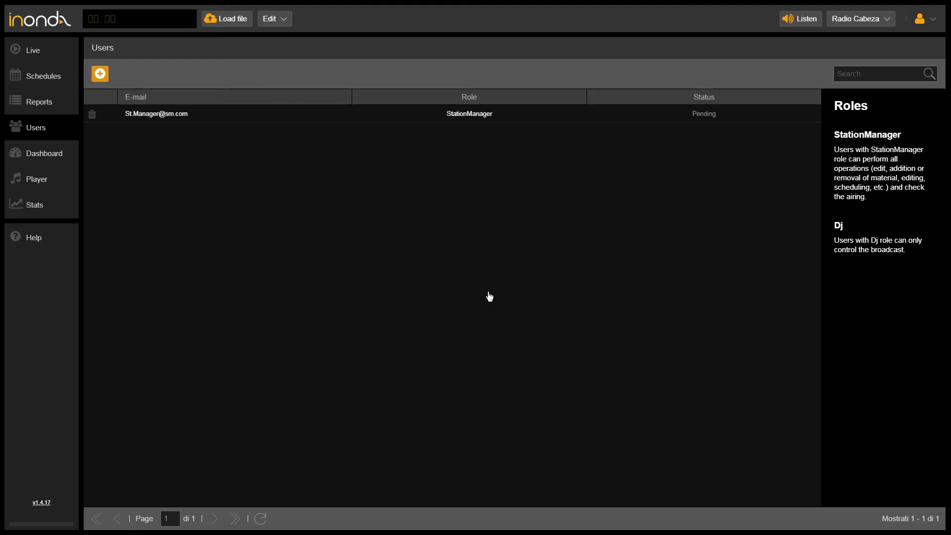
Invite the DJ by e-mail with the Dj role.
left_click(100, 74)
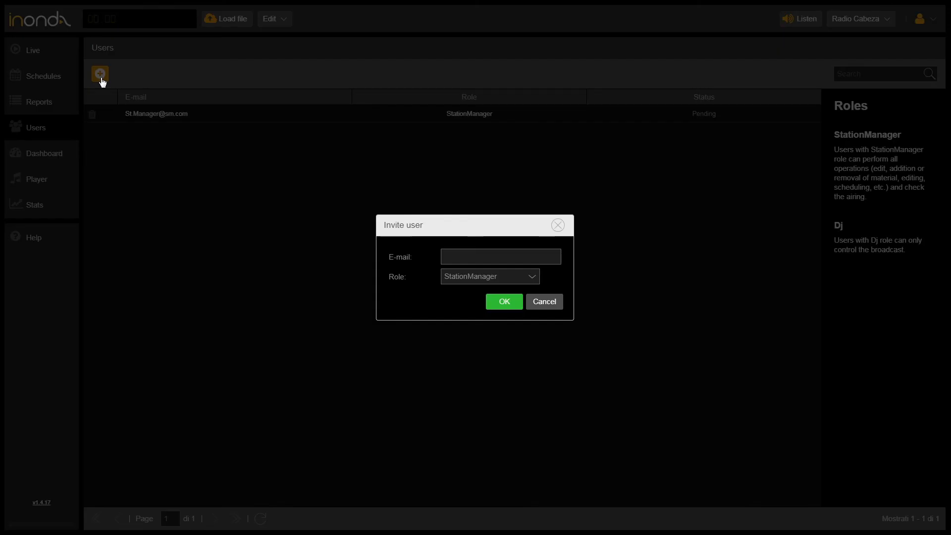
left_click(475, 252)
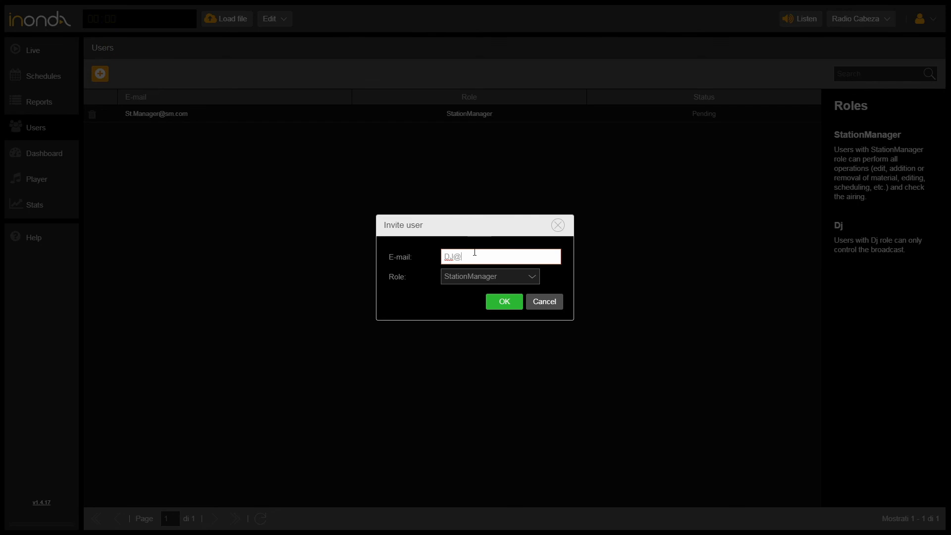
left_click(532, 278)
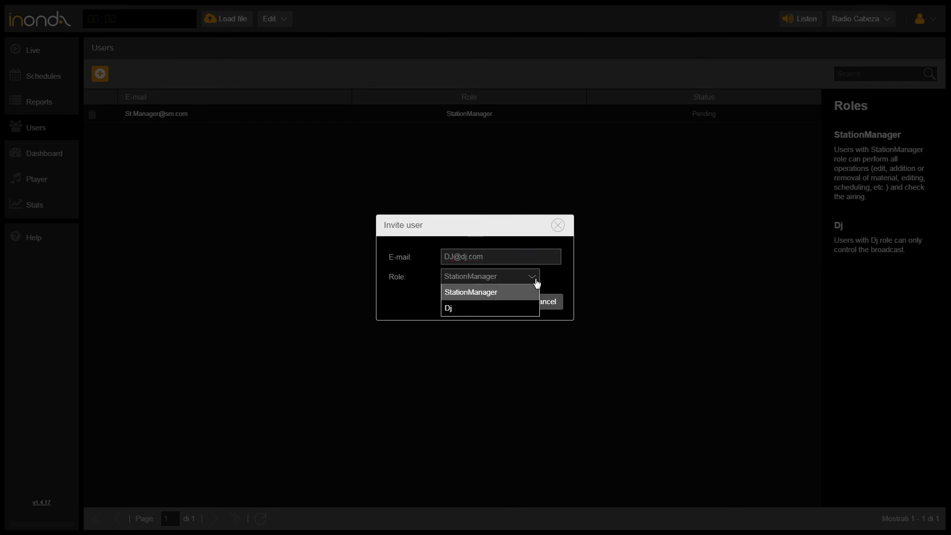
left_click(520, 310)
left_click(520, 309)
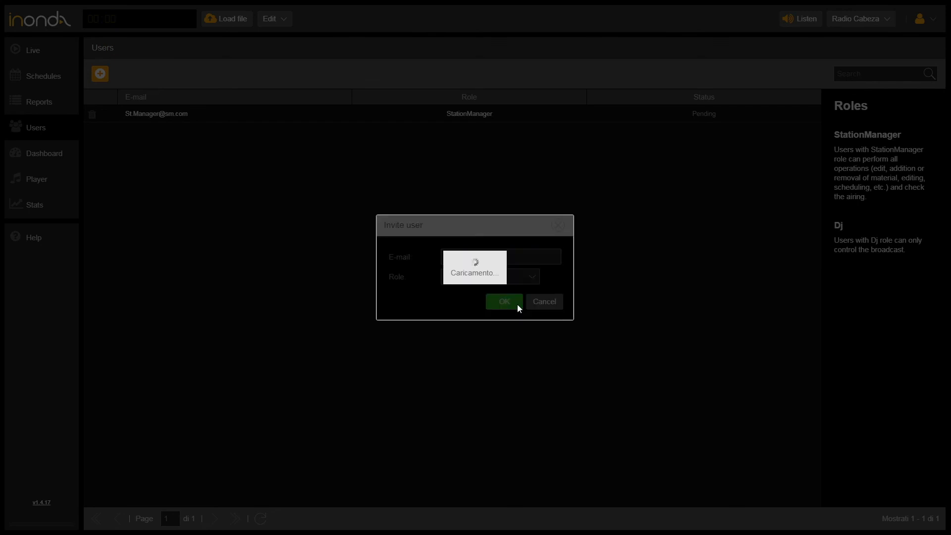
left_click(481, 291)
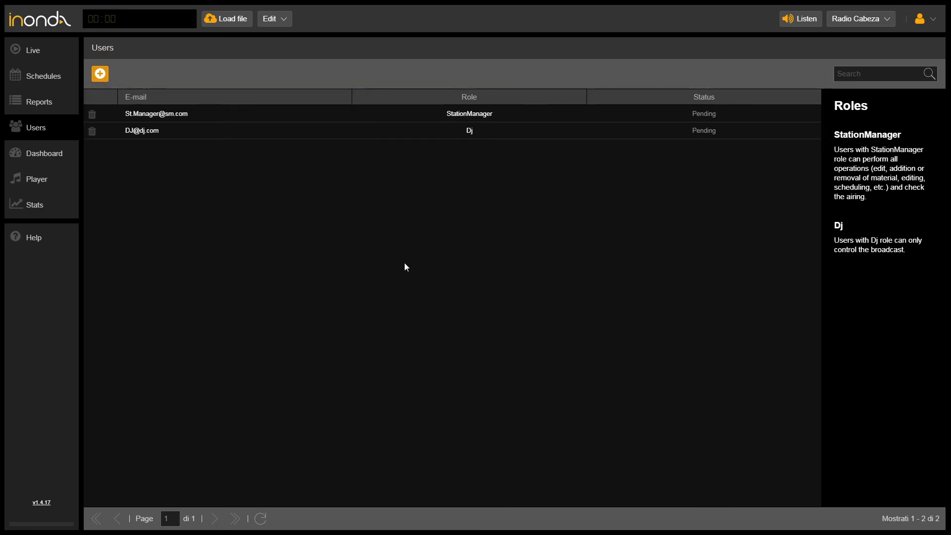
Delete the DJ's pending invitation, then go back to Radio Cabeza's Live page.
left_click(92, 131)
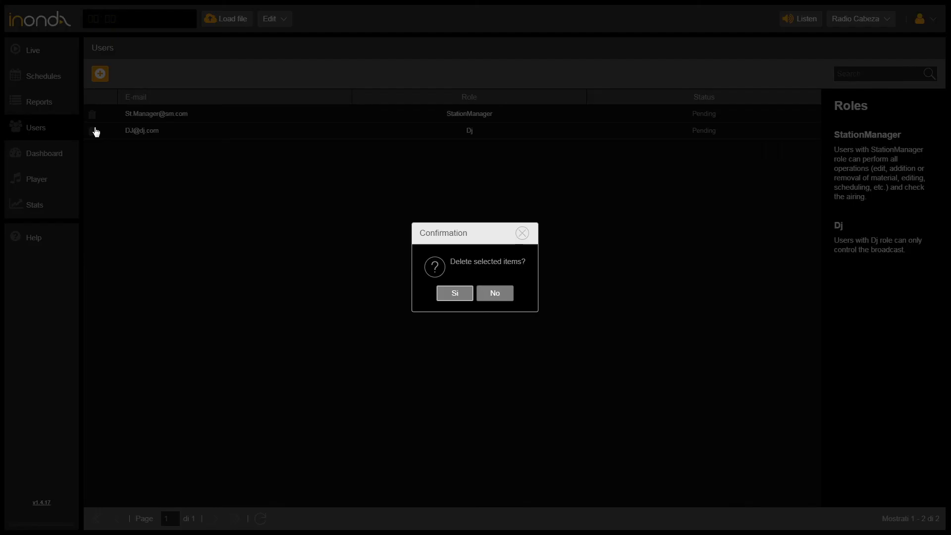
left_click(460, 296)
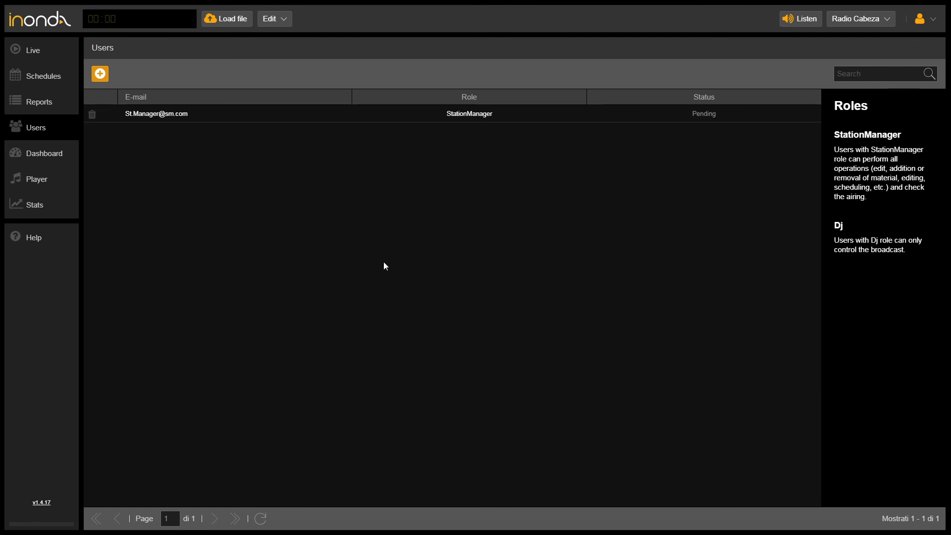
left_click(45, 60)
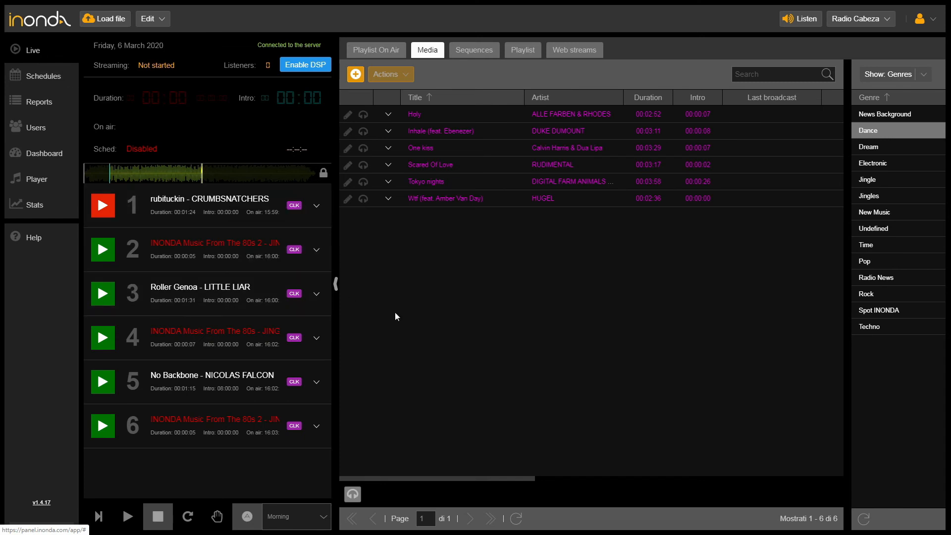